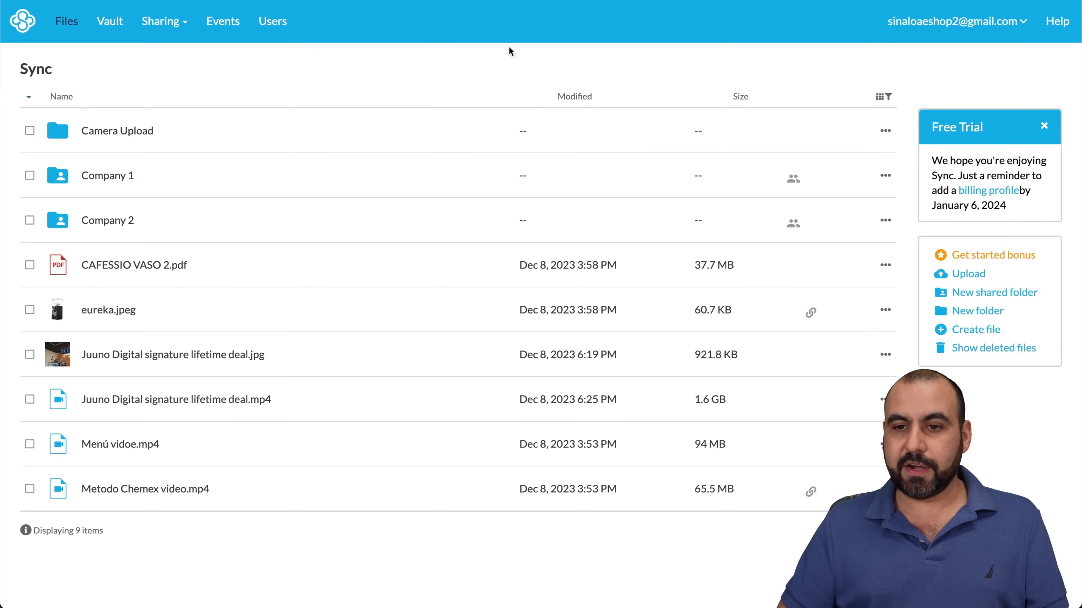
# Step: Check storage used in the account menu, then open the Company 1 shared folder
pyautogui.click(956, 20)
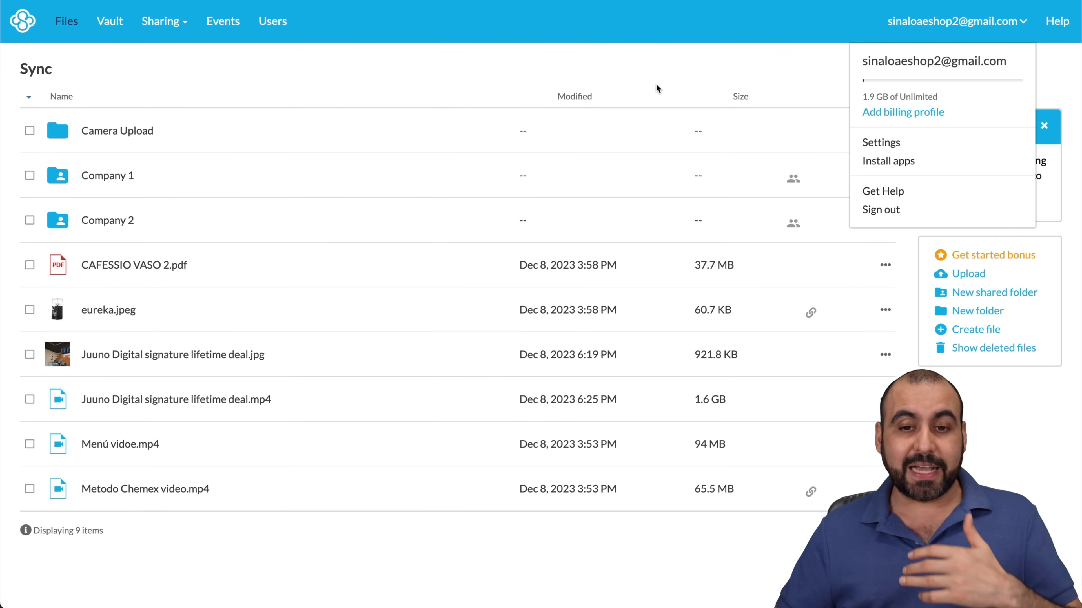
pyautogui.click(647, 76)
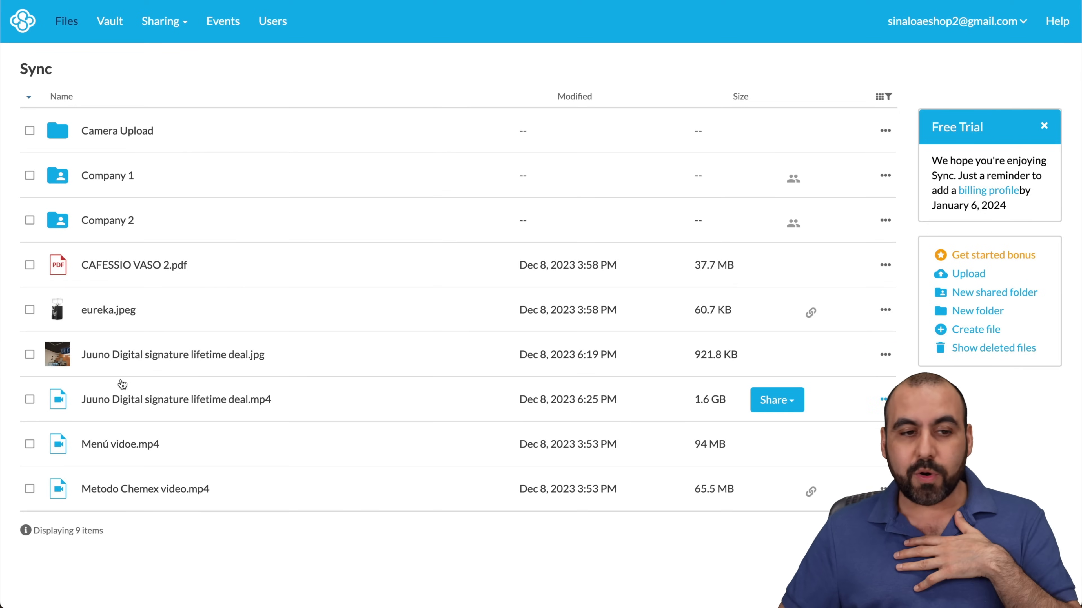
pyautogui.click(122, 176)
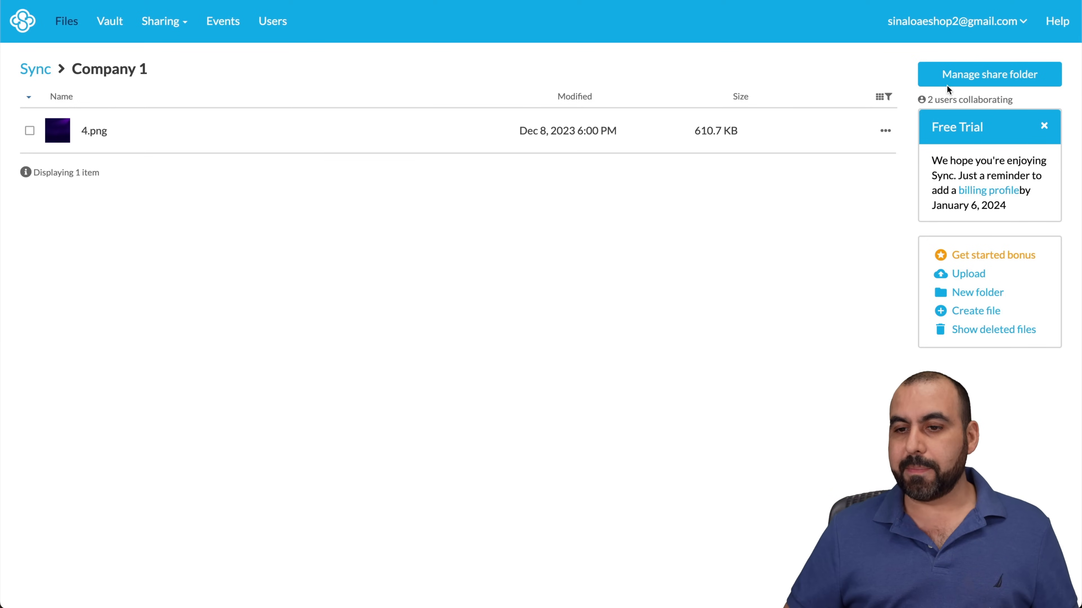
# Step: Review Company 1's collaborator and their permission options in the share management window
pyautogui.click(978, 77)
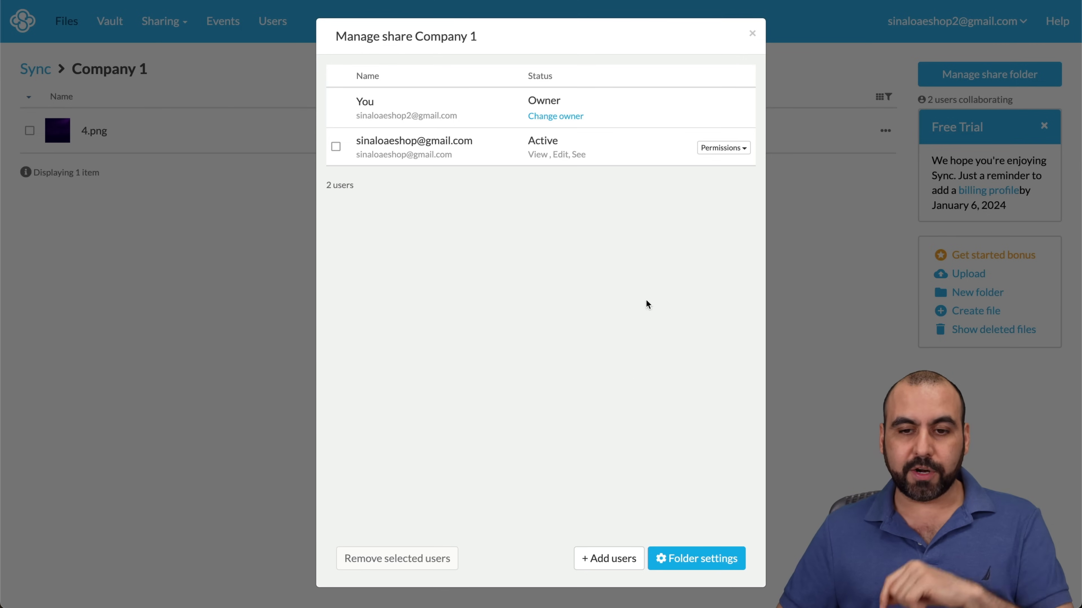
pyautogui.click(714, 151)
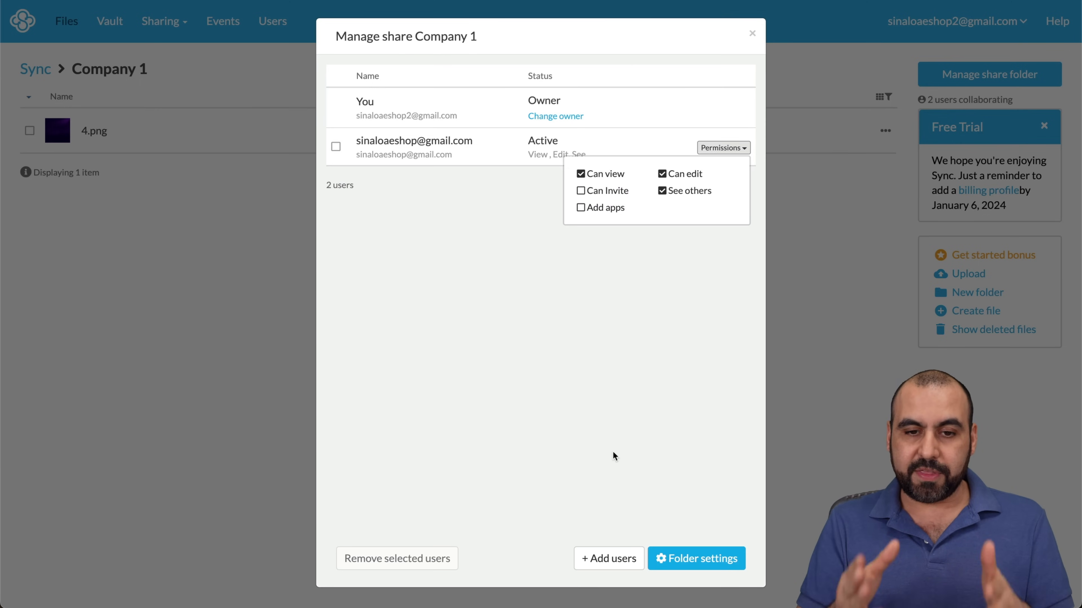
pyautogui.click(599, 507)
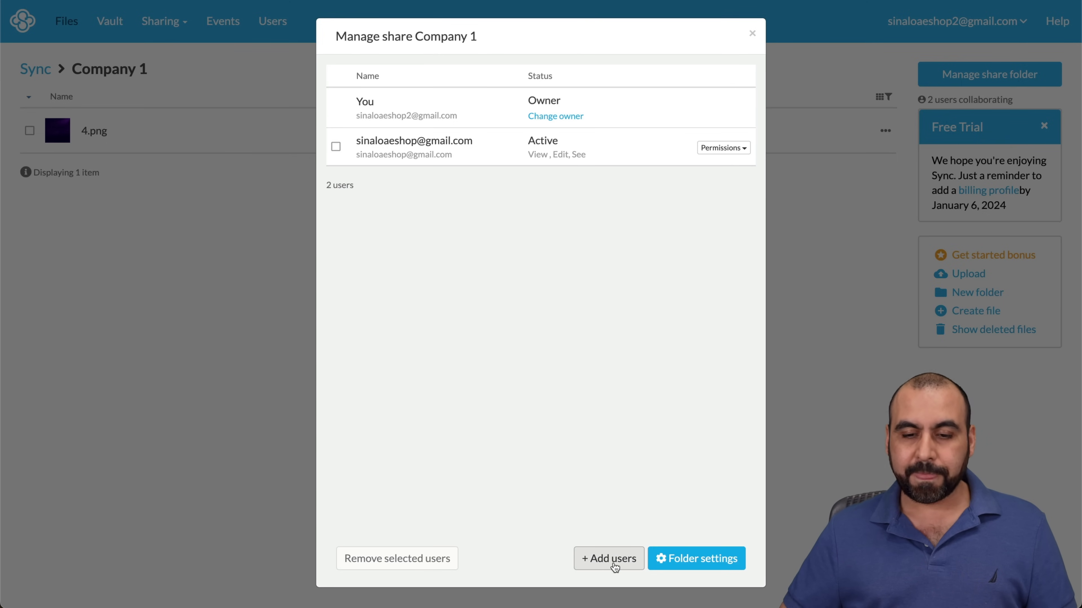
pyautogui.click(750, 37)
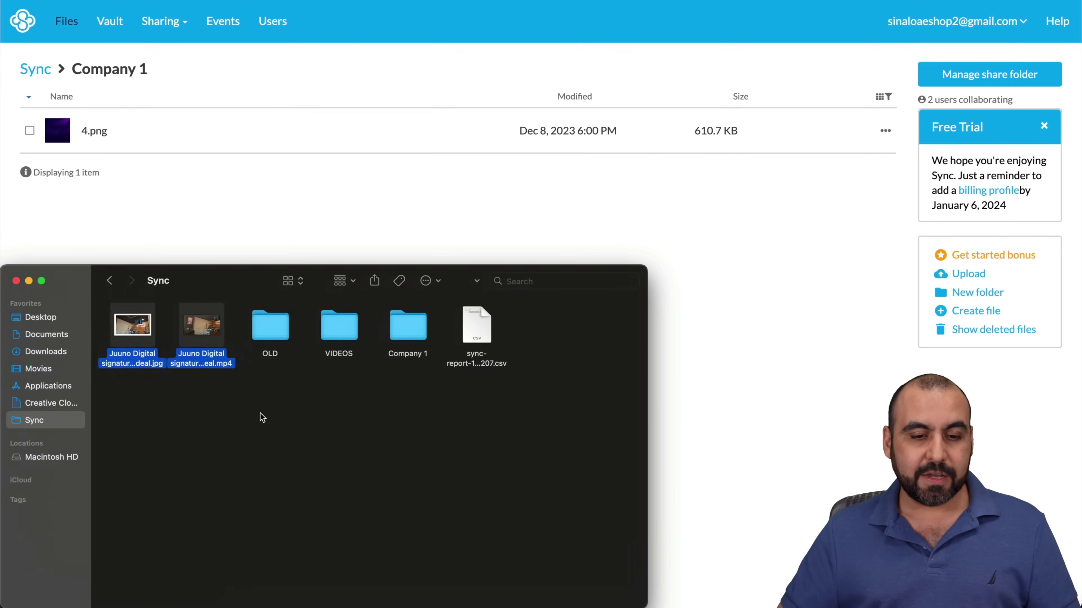
# Step: Upload Juuno Digital signature lifetime deal.jpg from the Finder Sync folder into Company 1
pyautogui.moveTo(136, 328); pyautogui.dragTo(528, 198)
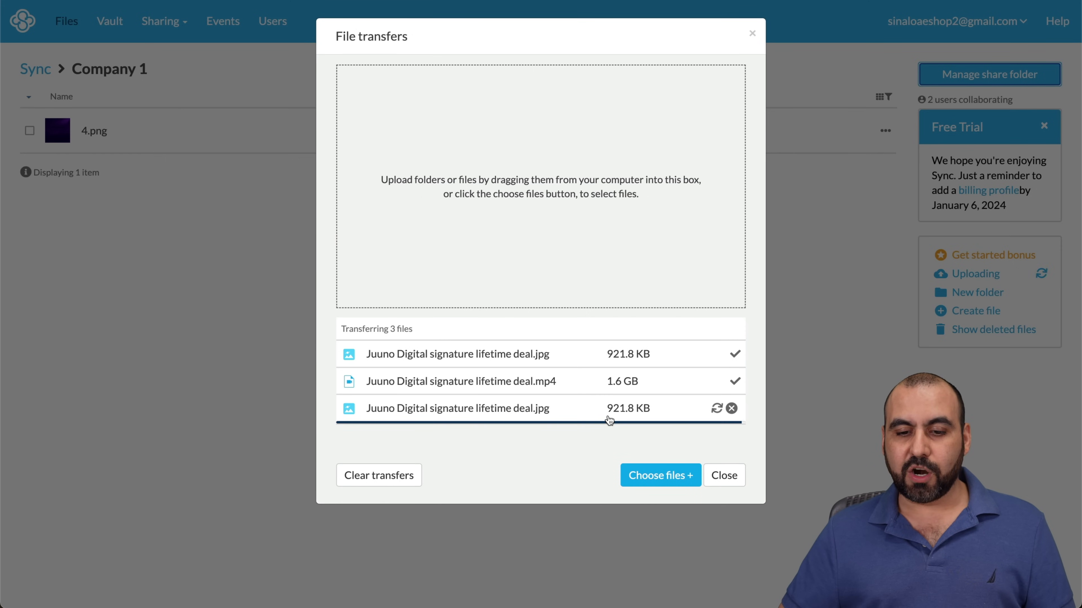
pyautogui.click(707, 474)
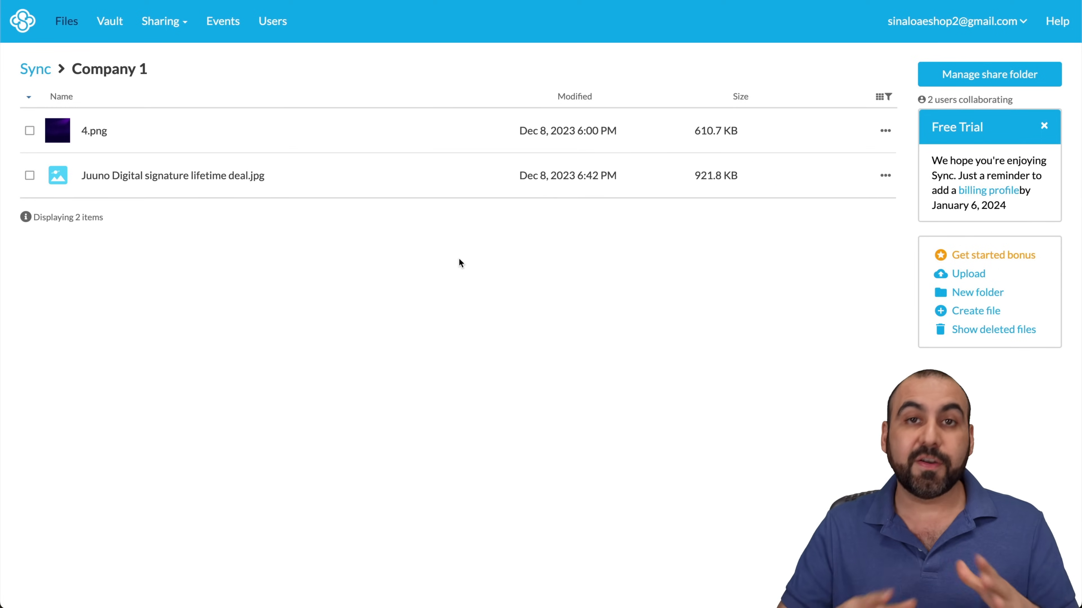
# Step: Return to top-level Files and inspect eureka.jpeg's share-link settings, closing without saving
pyautogui.click(69, 24)
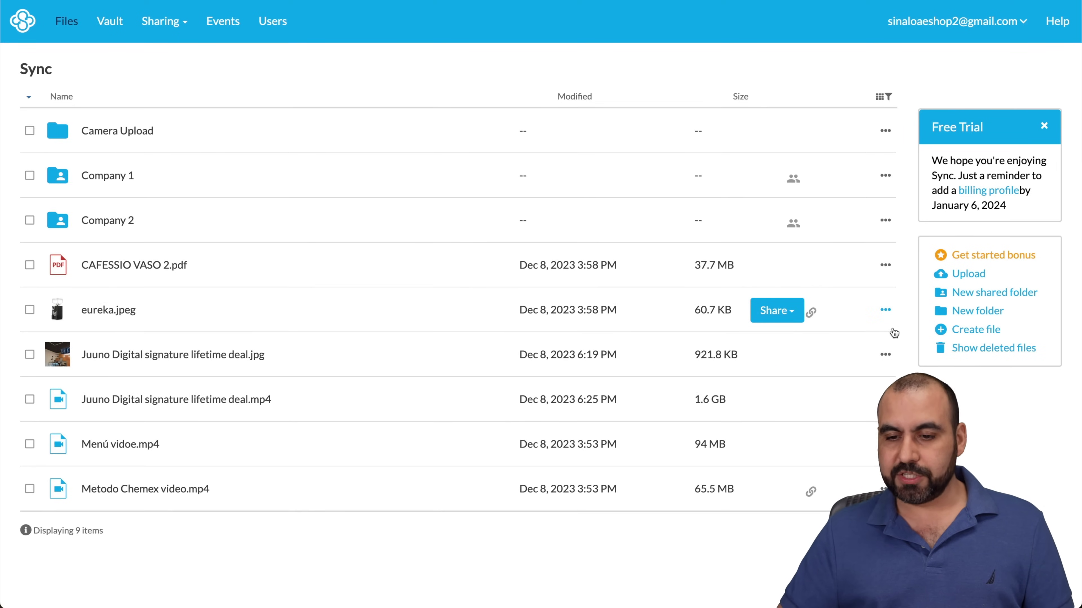
pyautogui.click(885, 310)
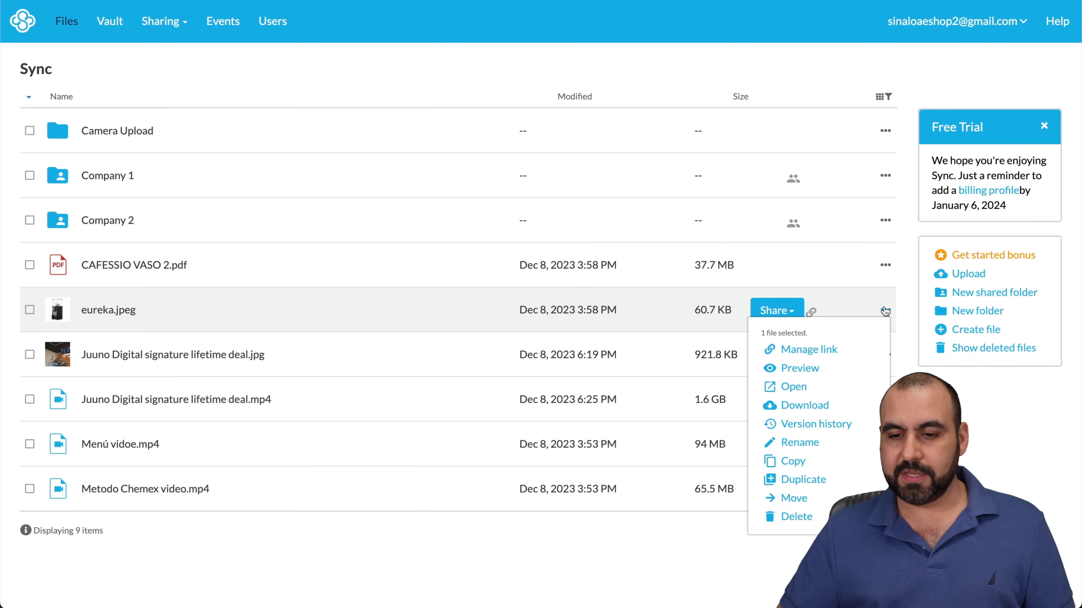
pyautogui.click(840, 352)
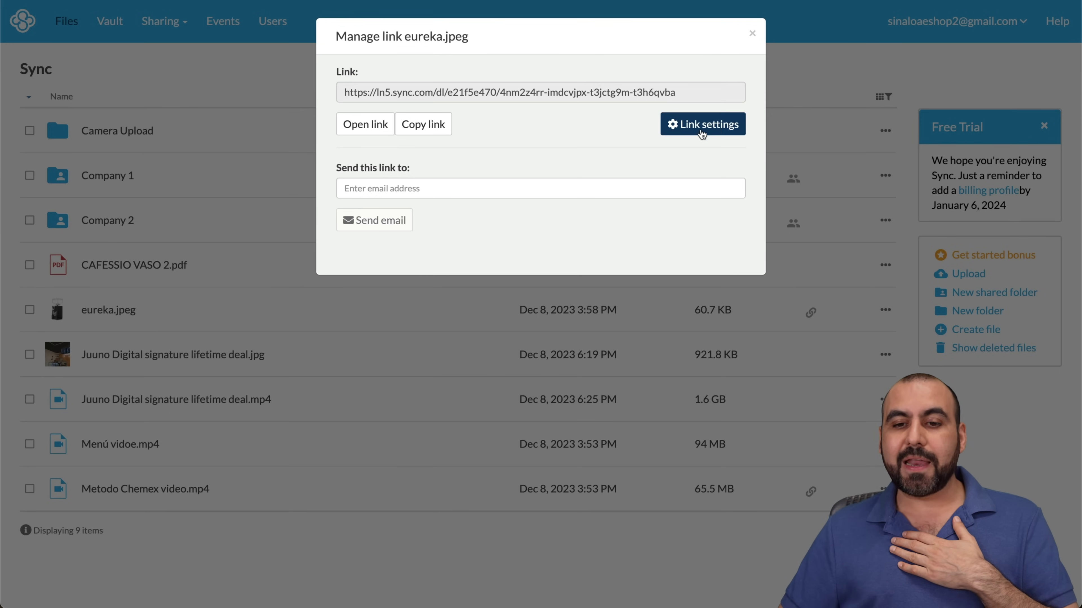
pyautogui.click(716, 128)
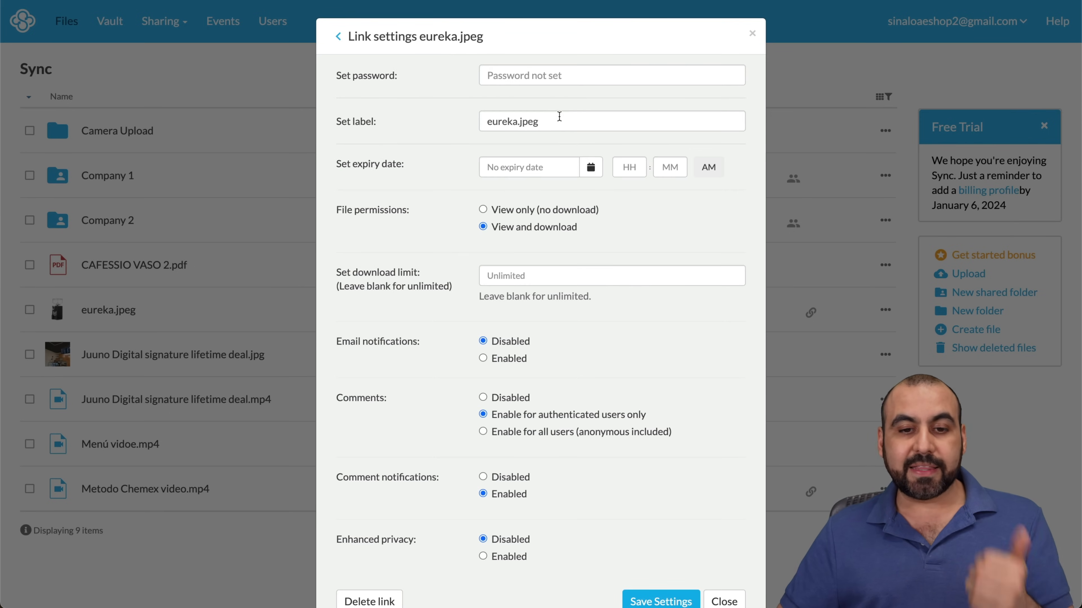
pyautogui.scroll(-1, 452, 192)
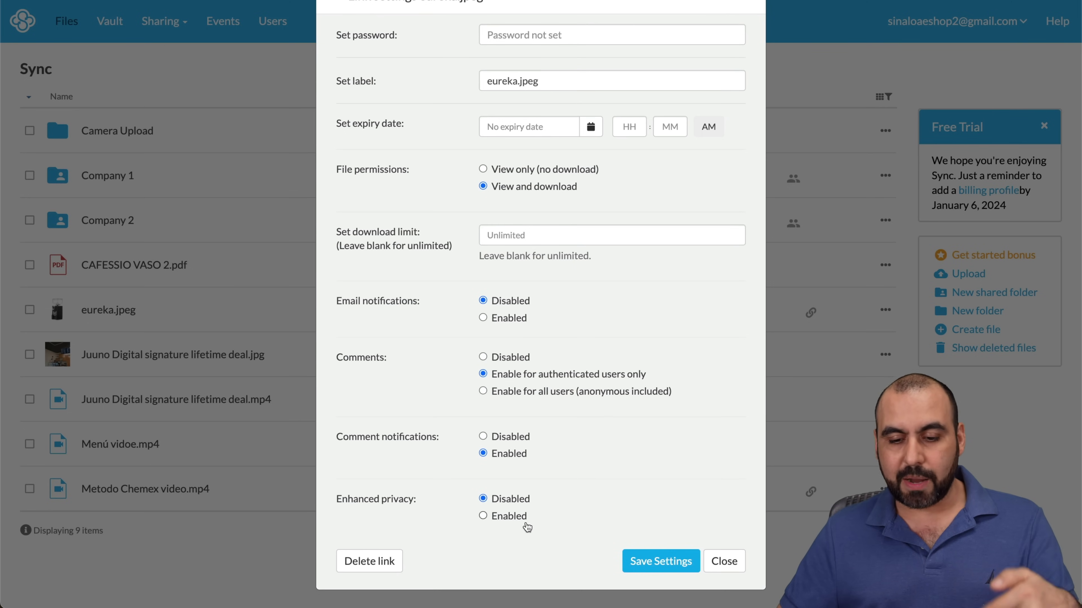
pyautogui.click(719, 562)
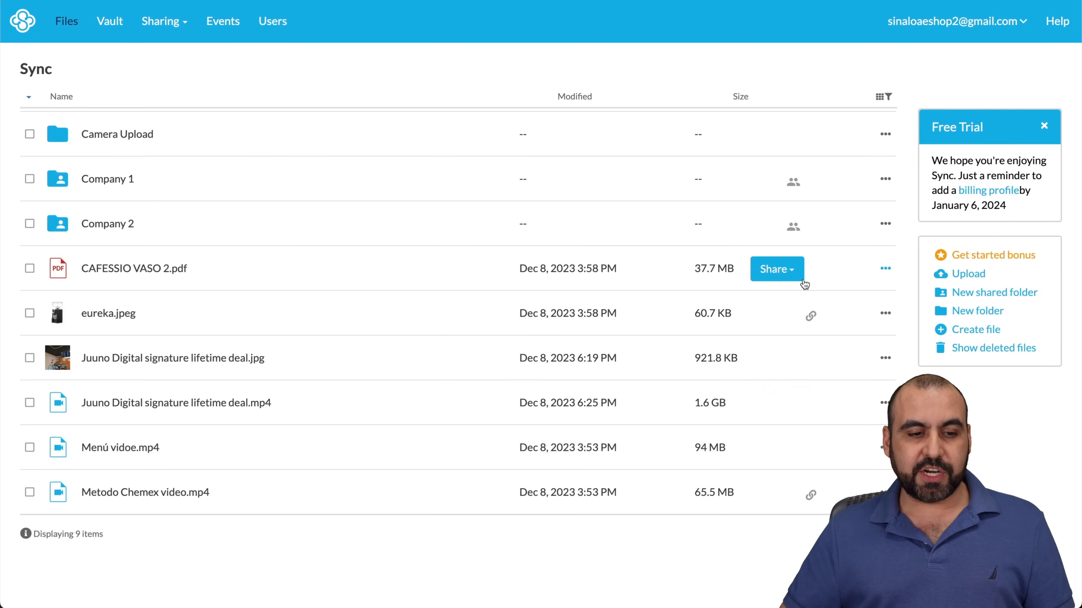
# Step: Create a share link for CAFESSIO VASO 2.pdf
pyautogui.click(791, 273)
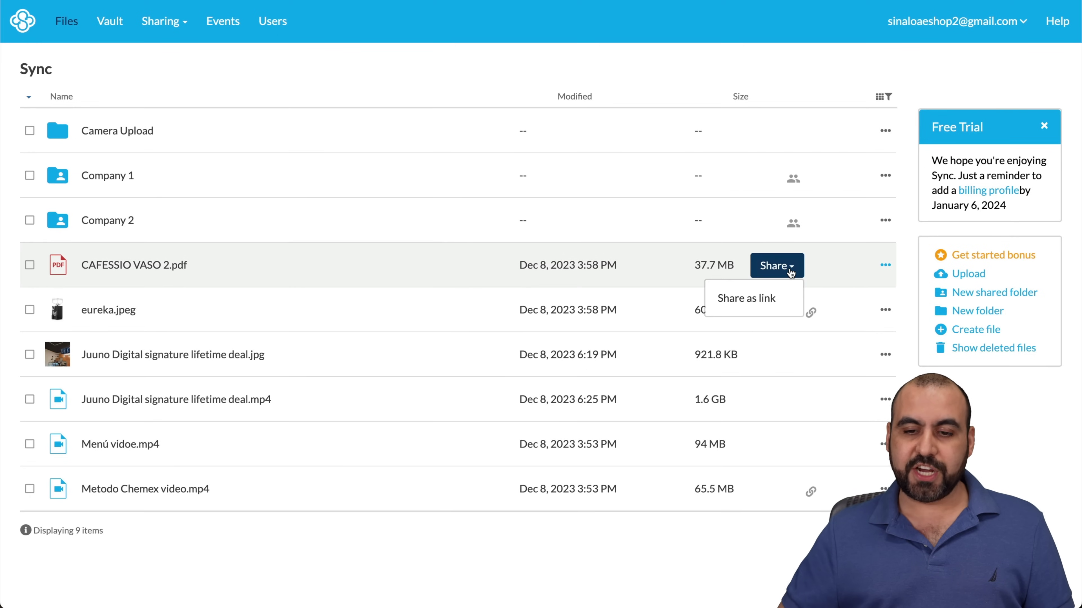
pyautogui.click(762, 297)
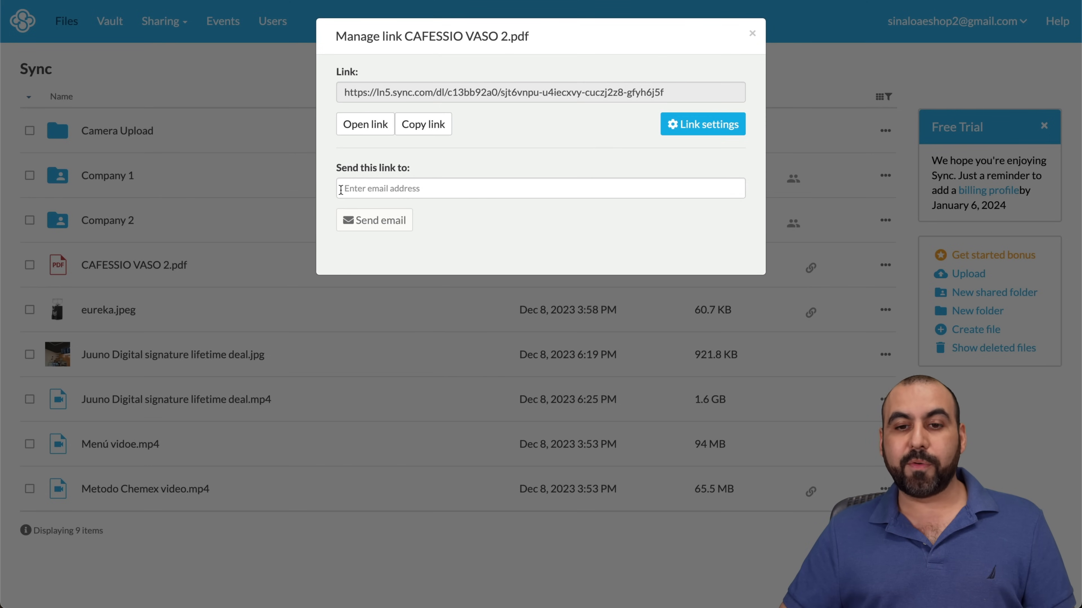
pyautogui.click(752, 35)
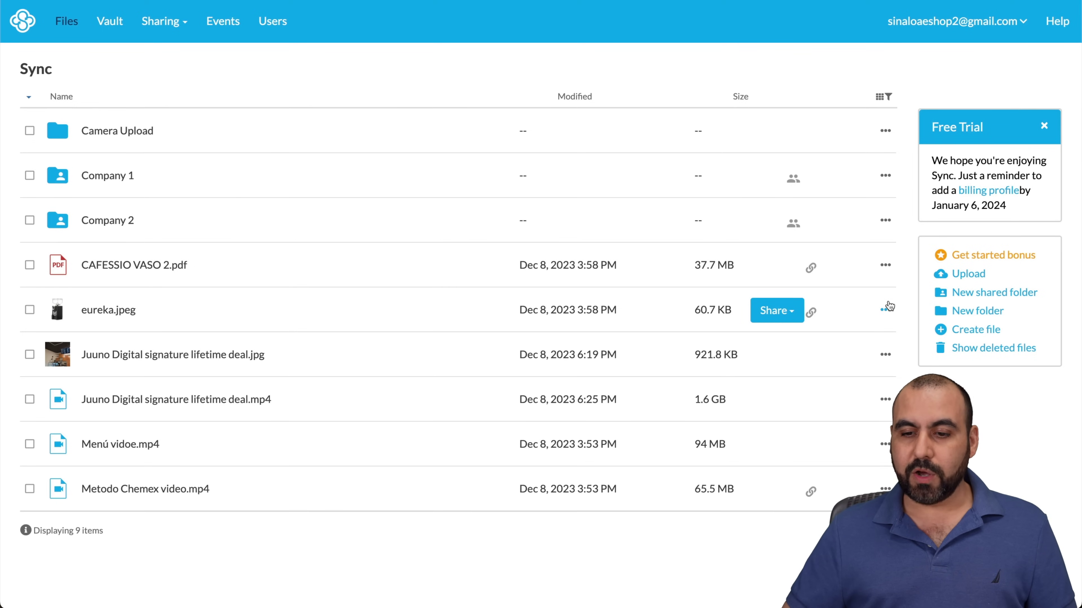
# Step: Look through eureka.jpeg's actions list, then dismiss it
pyautogui.click(886, 310)
pyautogui.scroll(-1, 809, 371)
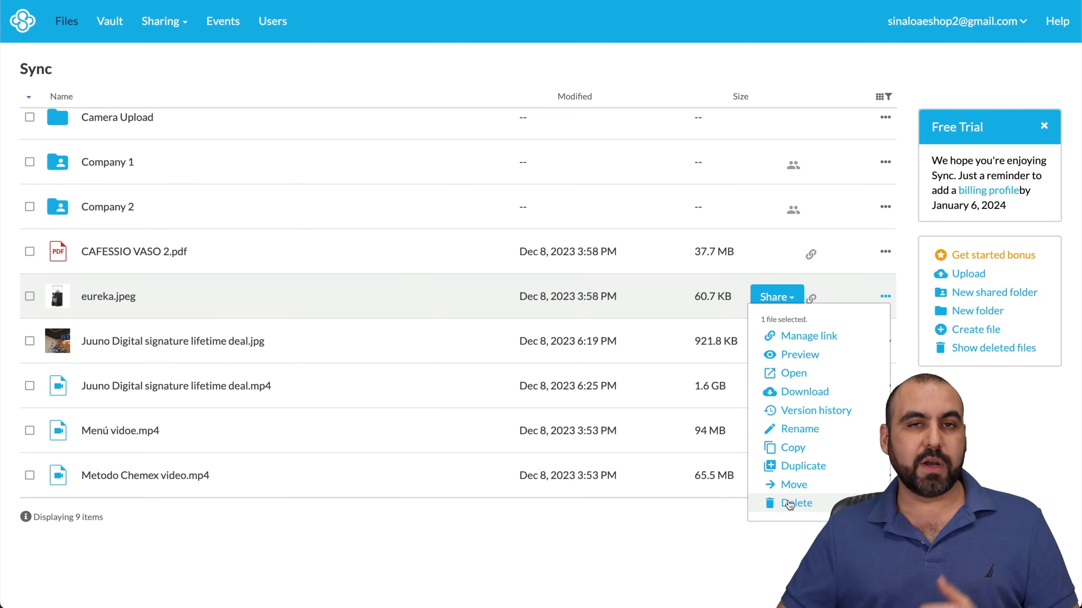
pyautogui.click(680, 520)
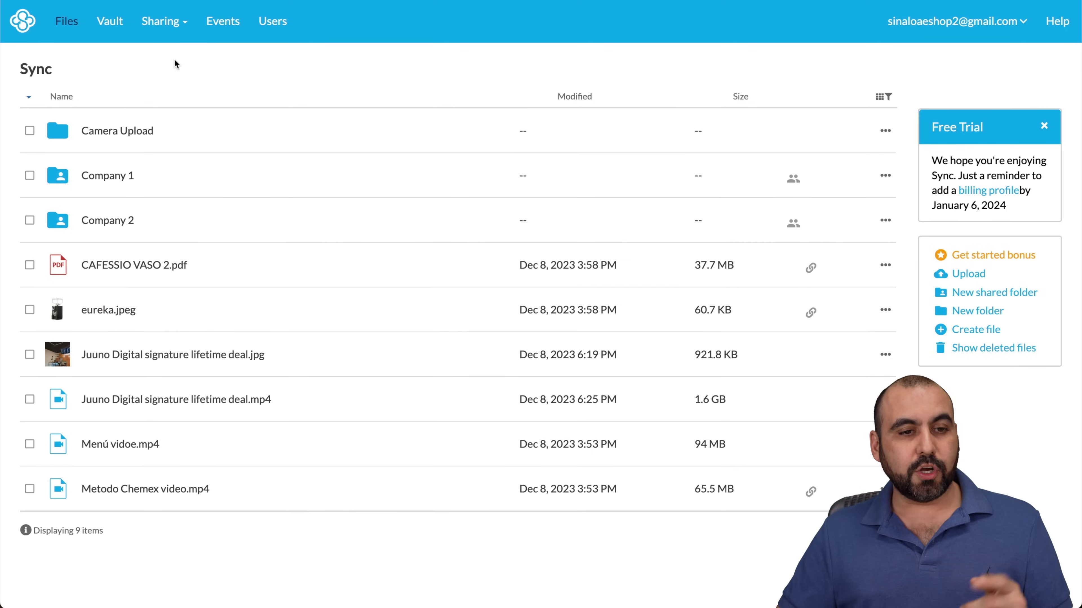
# Step: Browse the empty Vault, Team Shares, shared Links and Shared externally pages, ending on Events
pyautogui.click(110, 21)
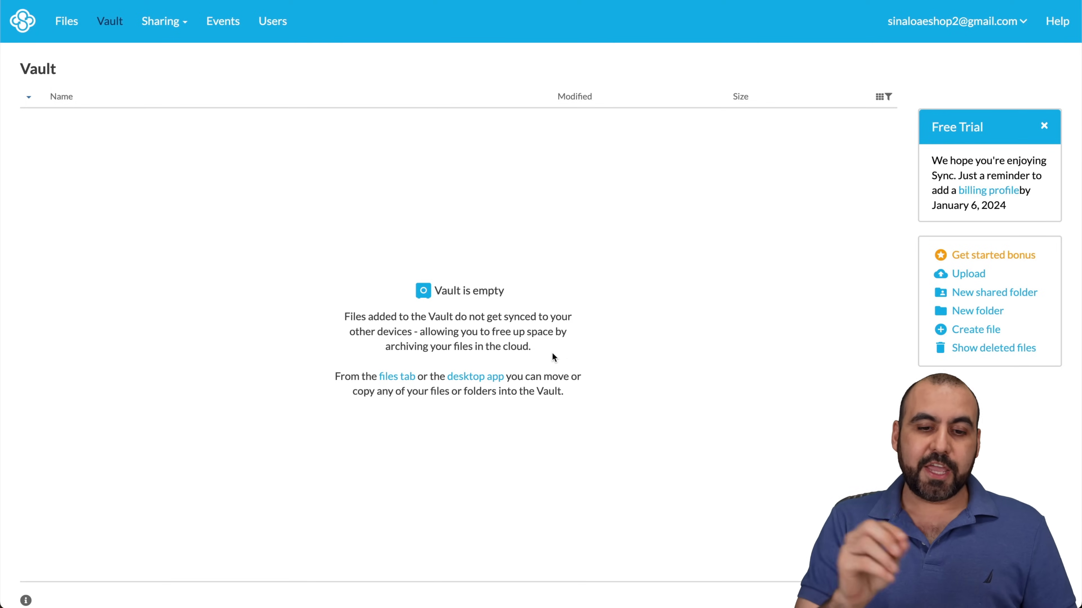
pyautogui.click(168, 22)
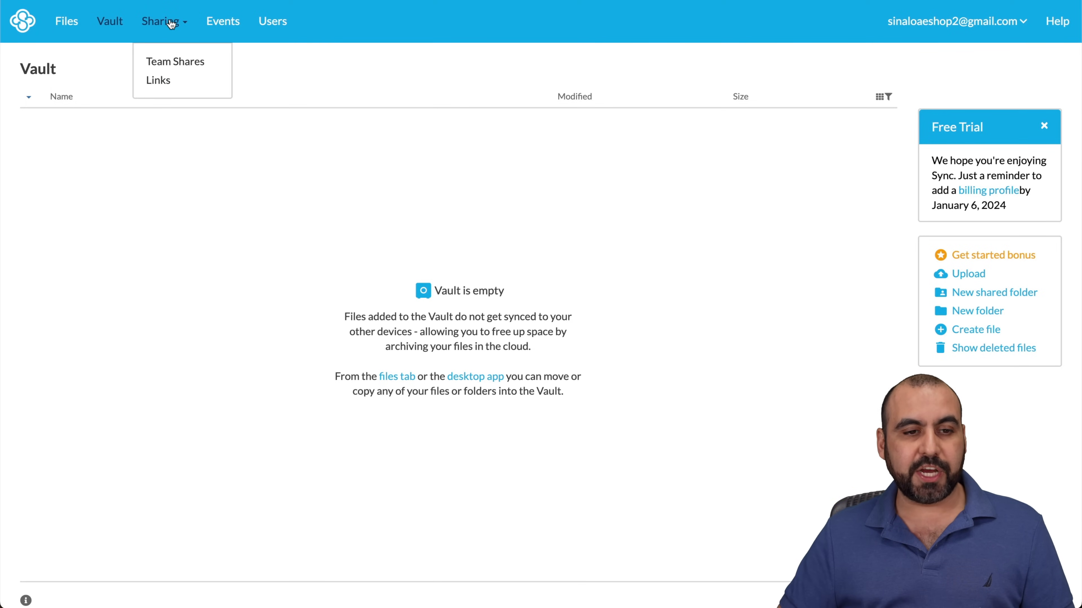
pyautogui.click(177, 64)
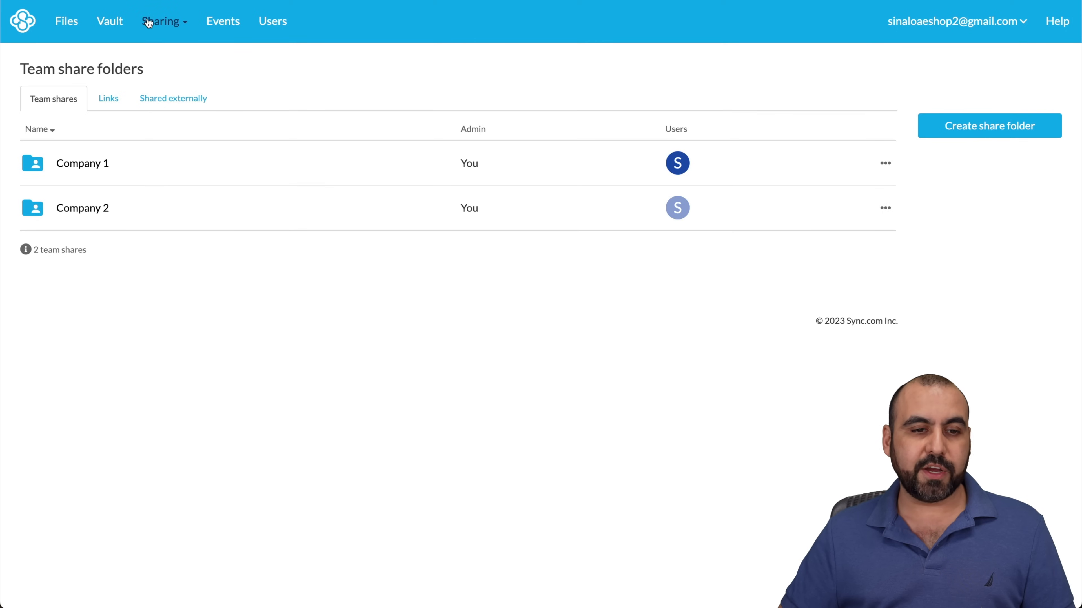
pyautogui.click(168, 23)
pyautogui.click(173, 86)
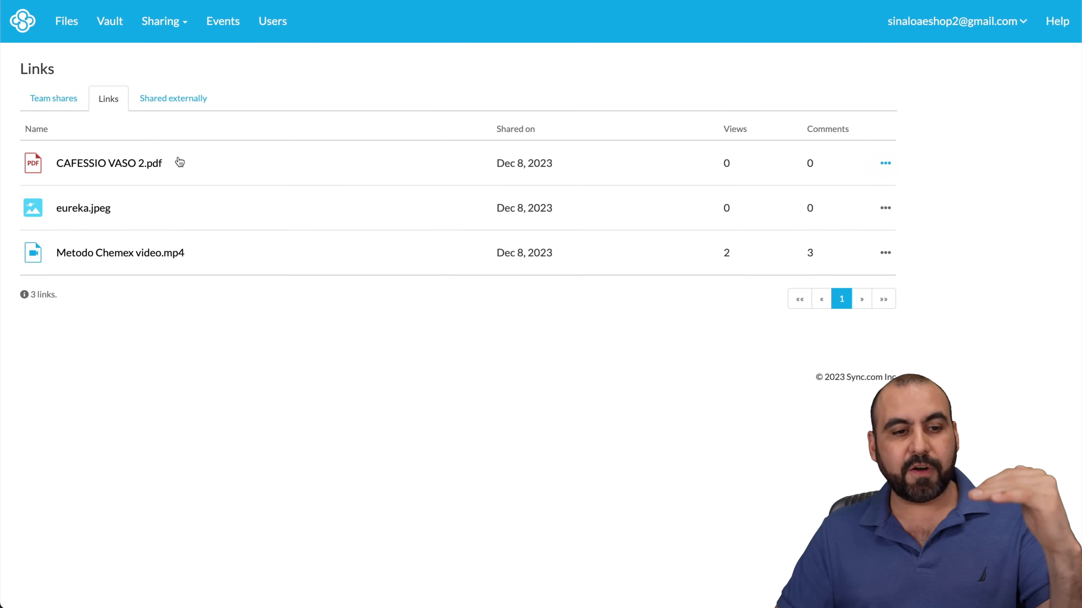
pyautogui.click(171, 99)
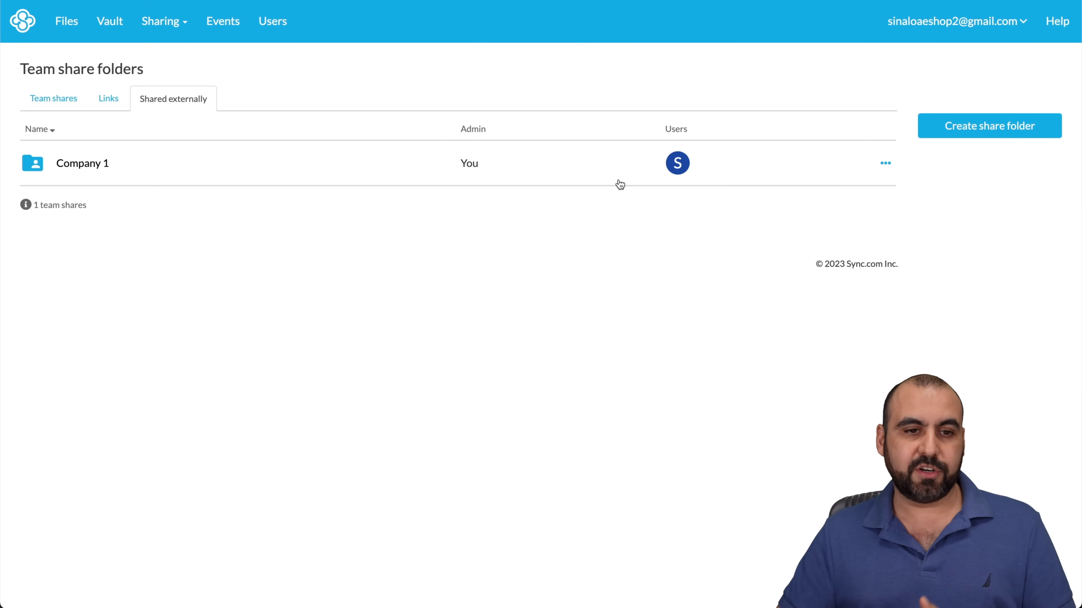
pyautogui.click(223, 23)
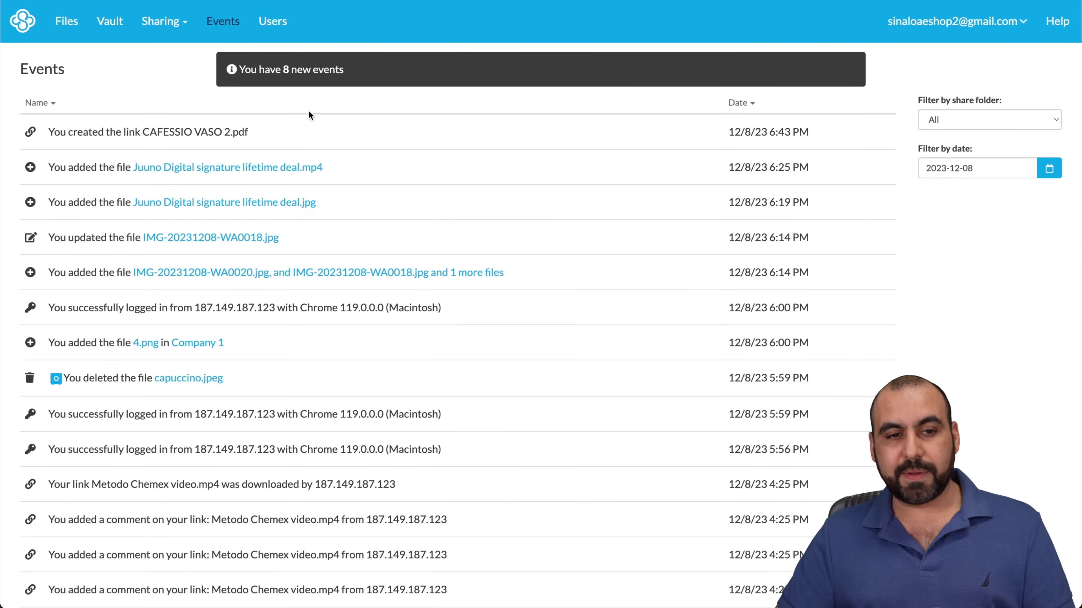
# Step: Look over the Users administration page, then go back to the Files list
pyautogui.click(275, 23)
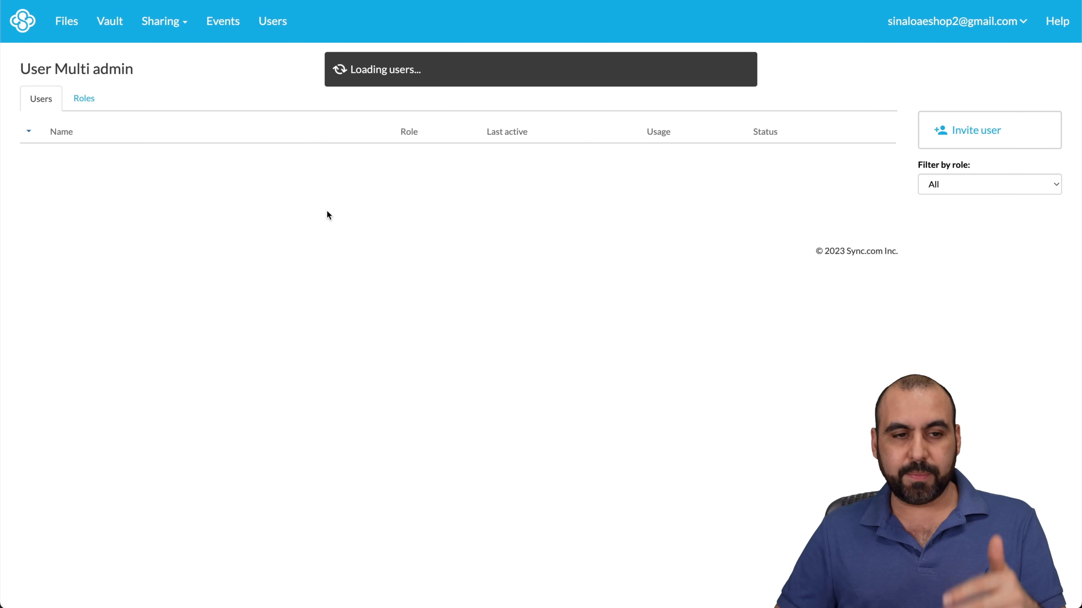
pyautogui.click(66, 21)
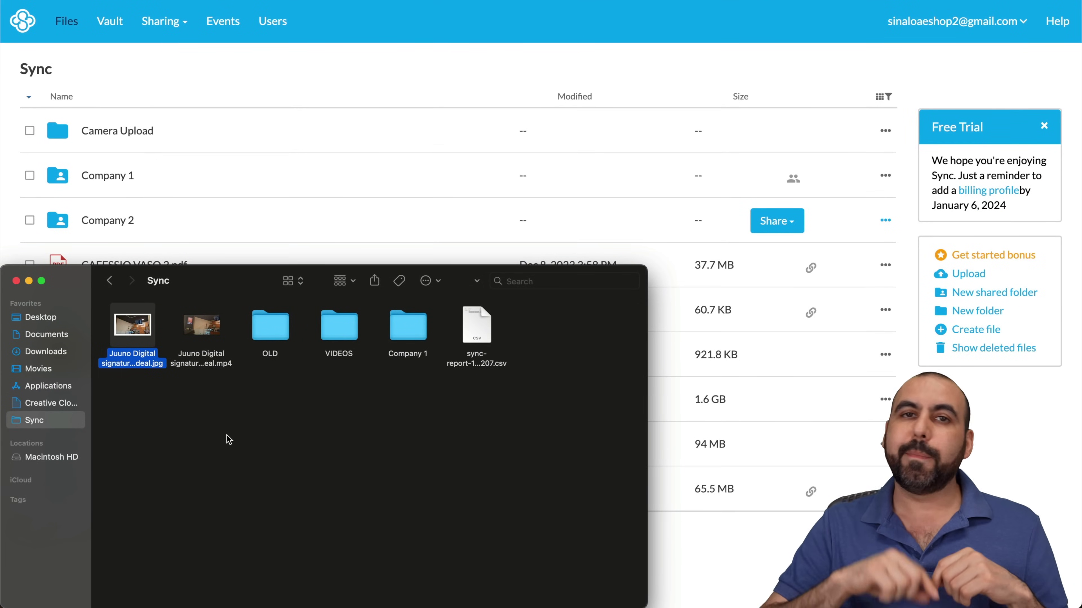
# Step: Bring the browser's Sync file list back in front of the Finder window
pyautogui.click(479, 89)
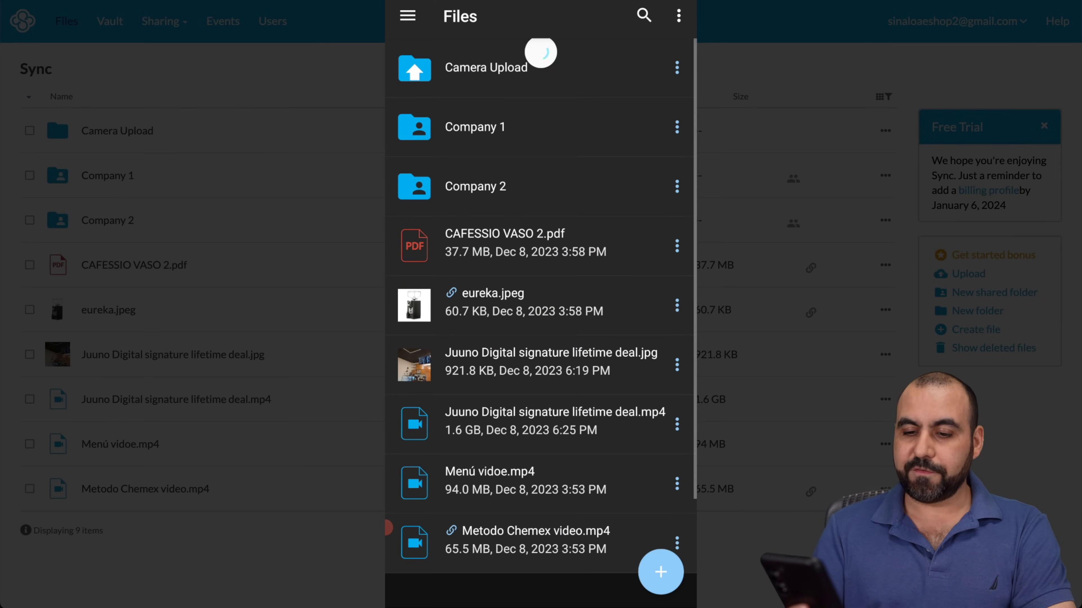
# Step: Check the phone app's add-file options and Camera Upload Settings, then open the web Camera Upload folder
pyautogui.click(661, 572)
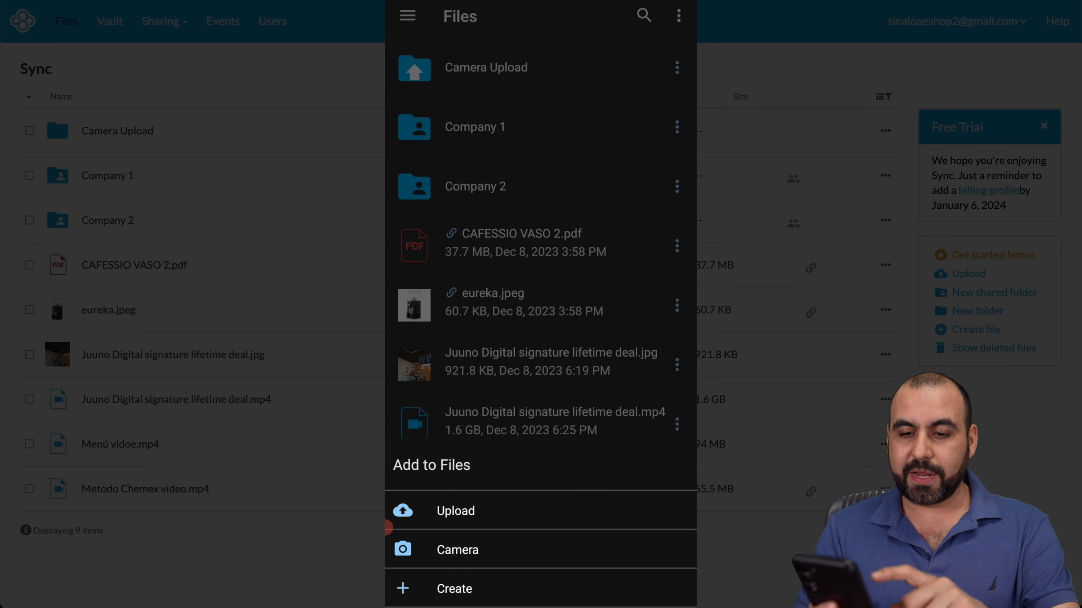
pyautogui.press('Escape')
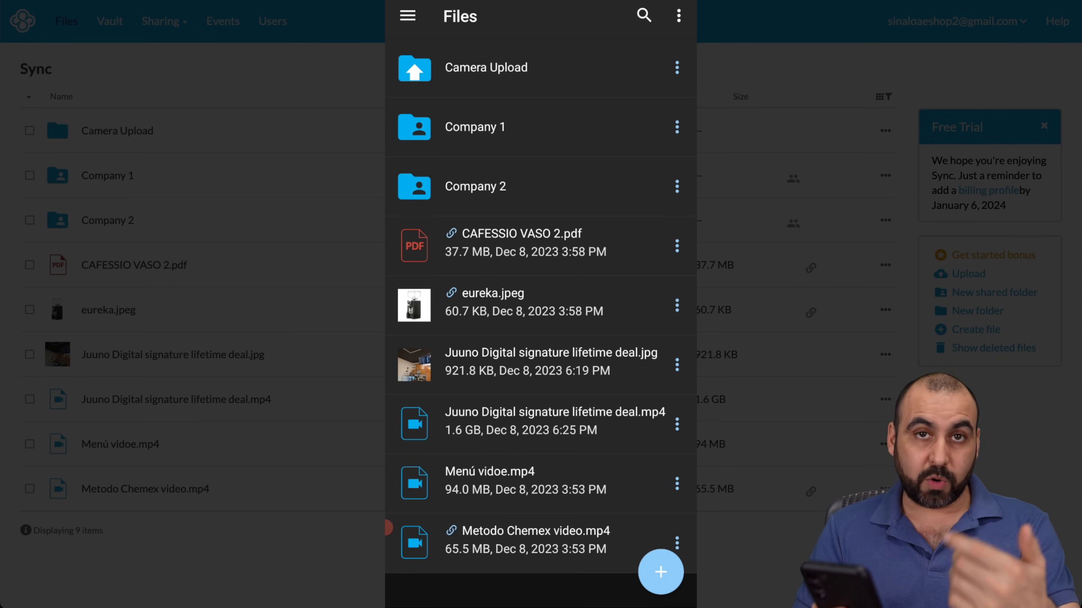
pyautogui.click(407, 16)
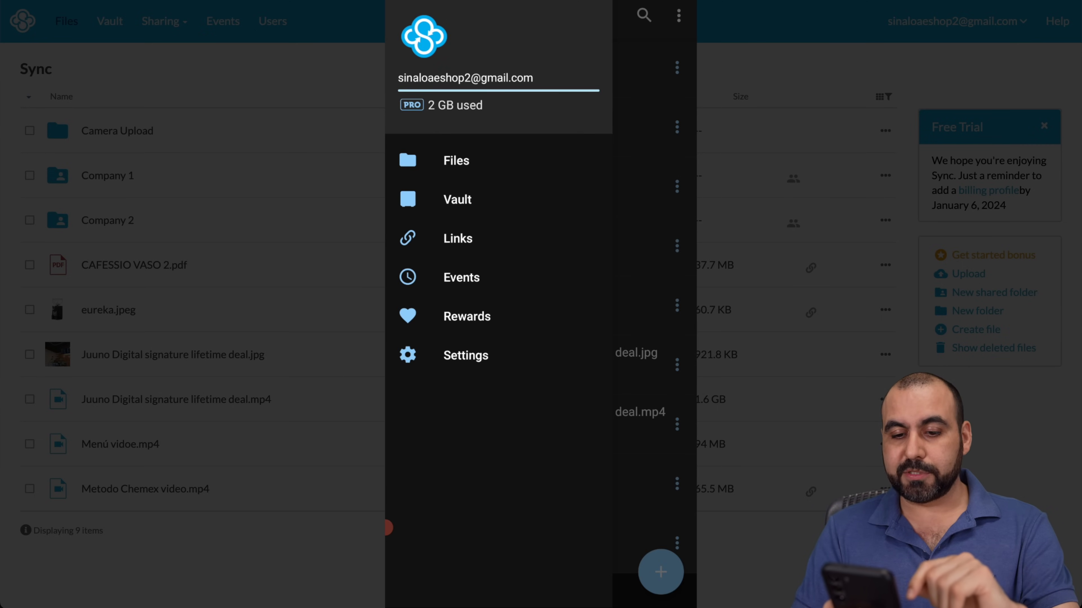
pyautogui.click(466, 356)
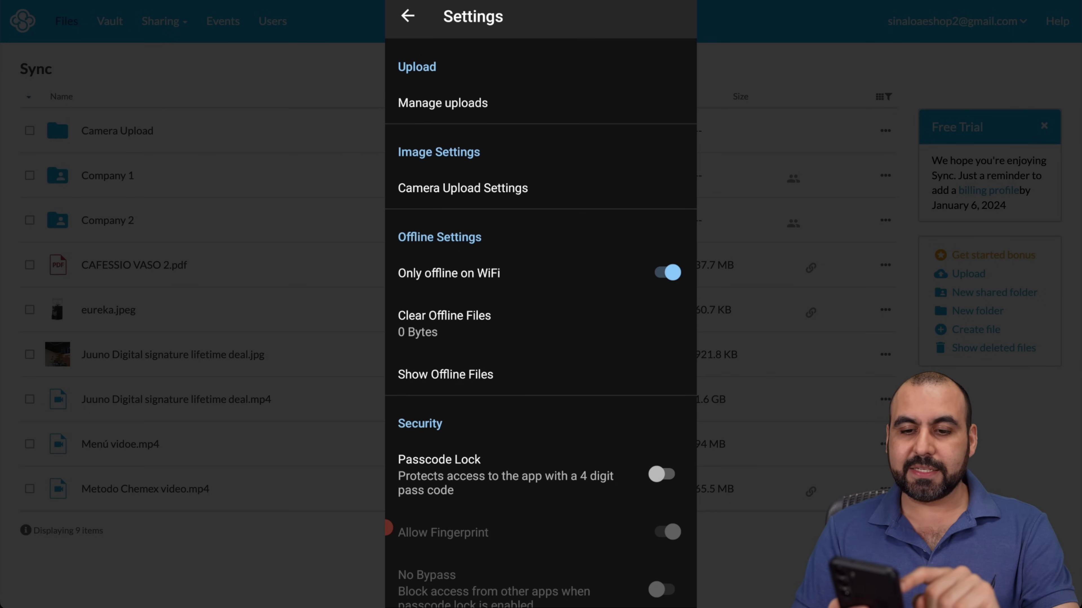
pyautogui.click(462, 188)
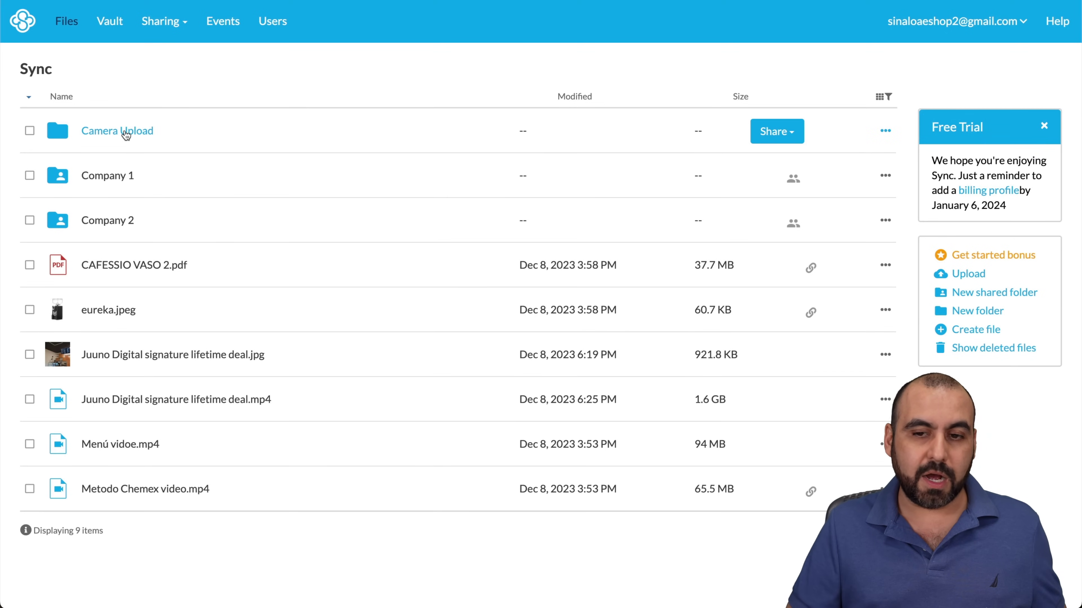
pyautogui.click(126, 133)
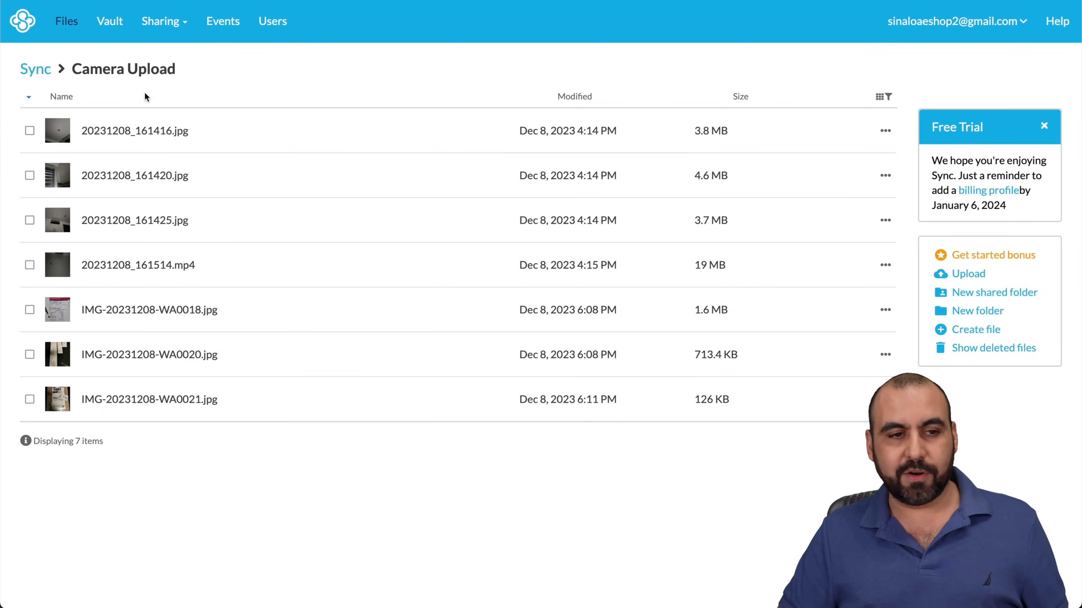
# Step: Return from Camera Upload to the top-level Files list of 9 items
pyautogui.click(70, 28)
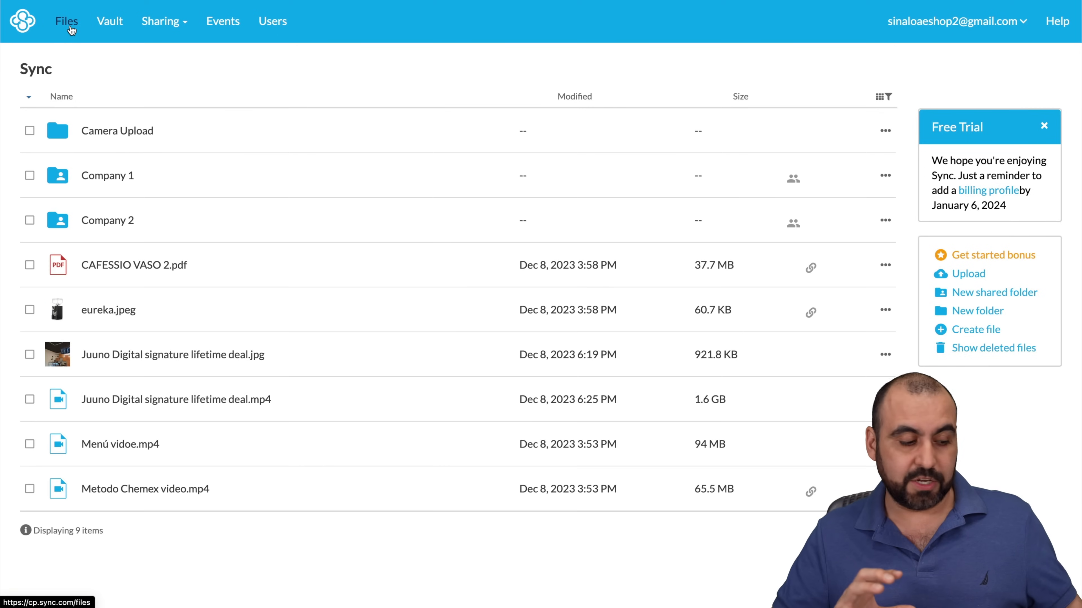